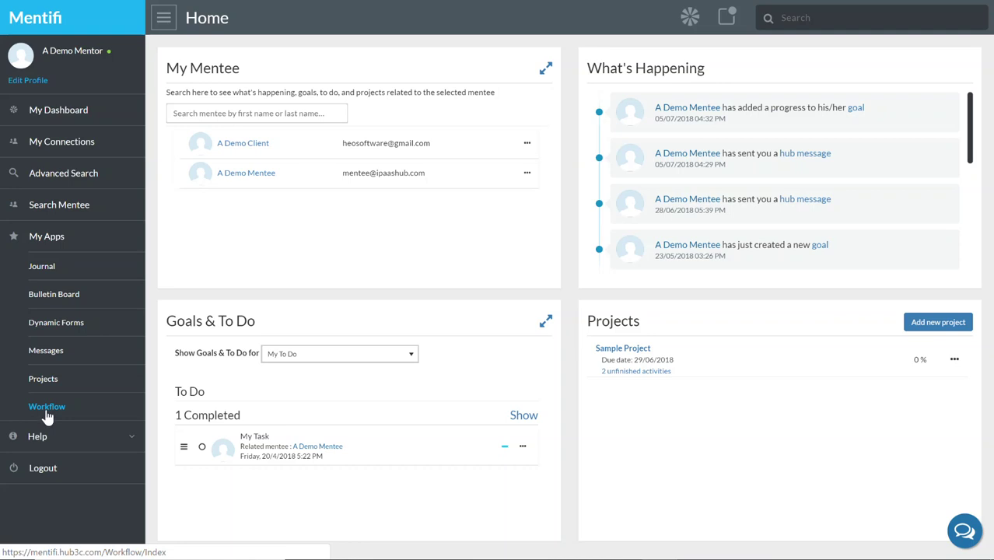
Step: Open the Workflow app and display the shared and public workflows, ending on the public list
{"action": "left_click", "coordinate": [47, 410]}
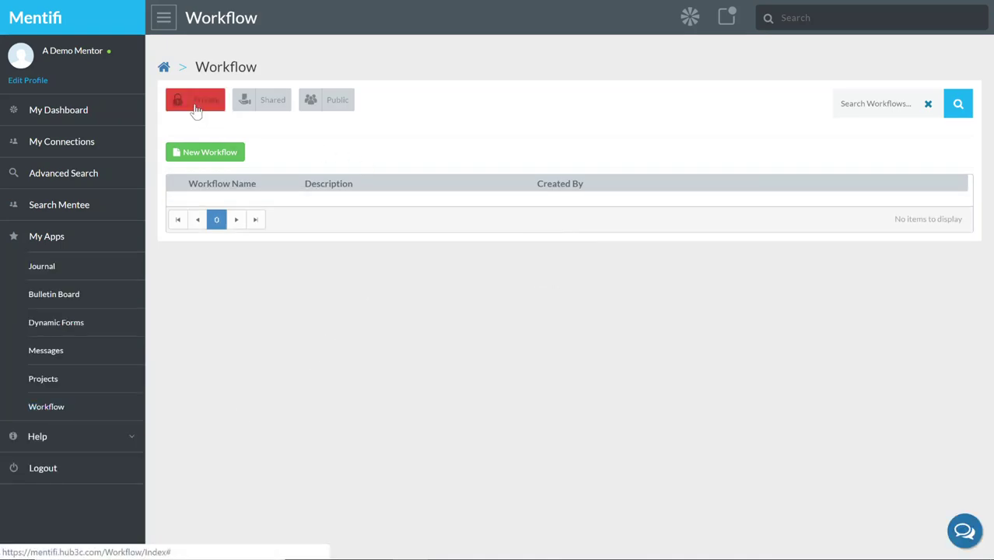
{"action": "left_click", "coordinate": [315, 106]}
{"action": "left_click", "coordinate": [268, 111]}
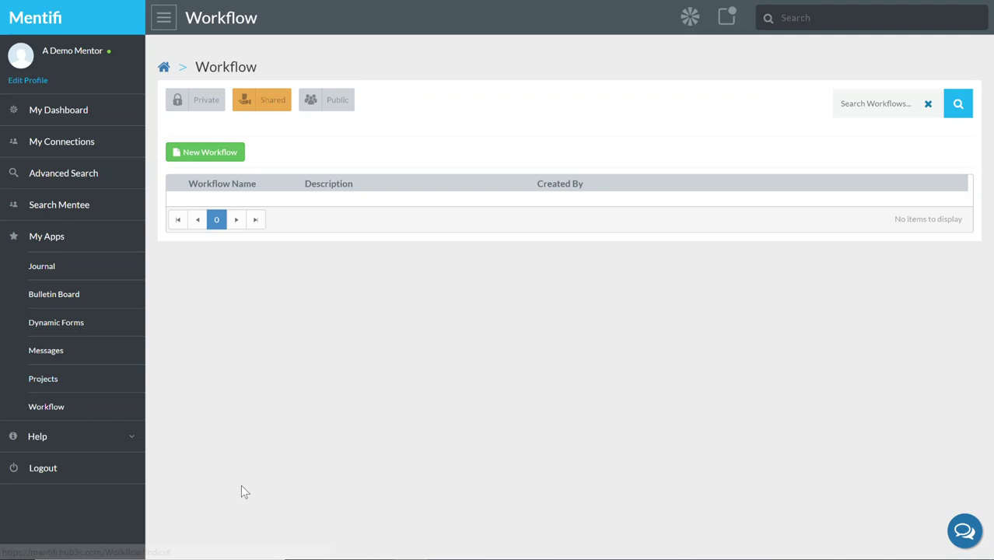
{"action": "left_click", "coordinate": [329, 107]}
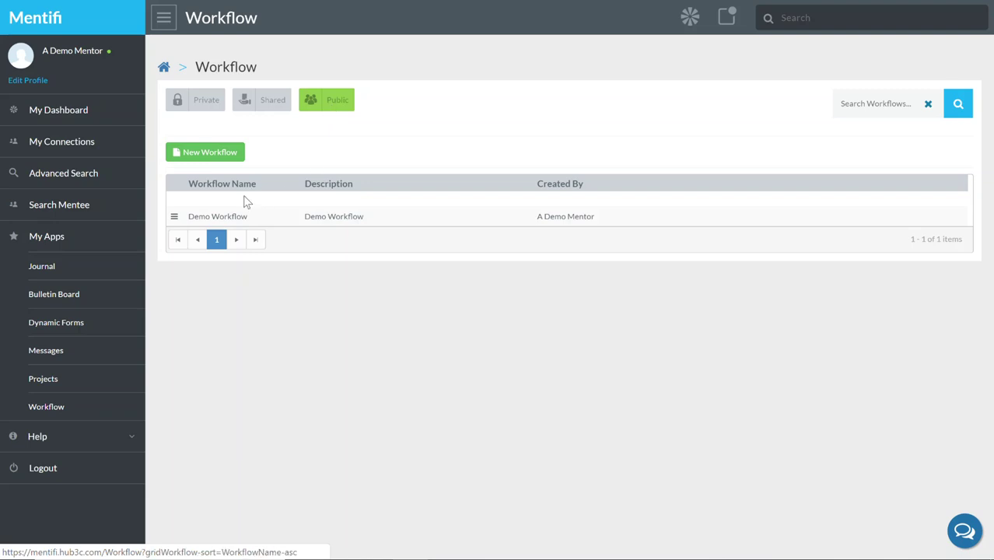
Step: Examine the category options in the new workflow form and close it without saving
{"action": "left_click", "coordinate": [209, 153]}
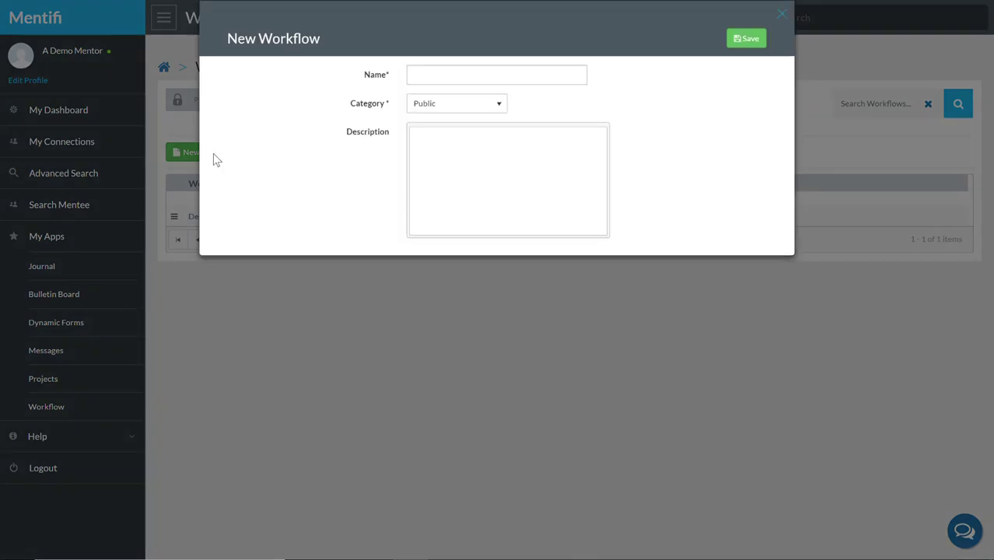
{"action": "left_click", "coordinate": [498, 108]}
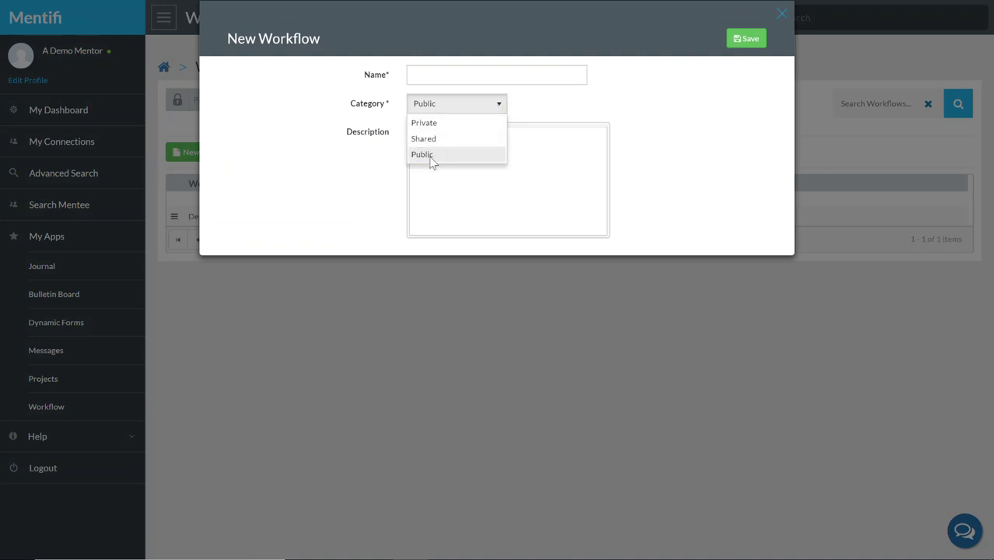
{"action": "left_click", "coordinate": [565, 162]}
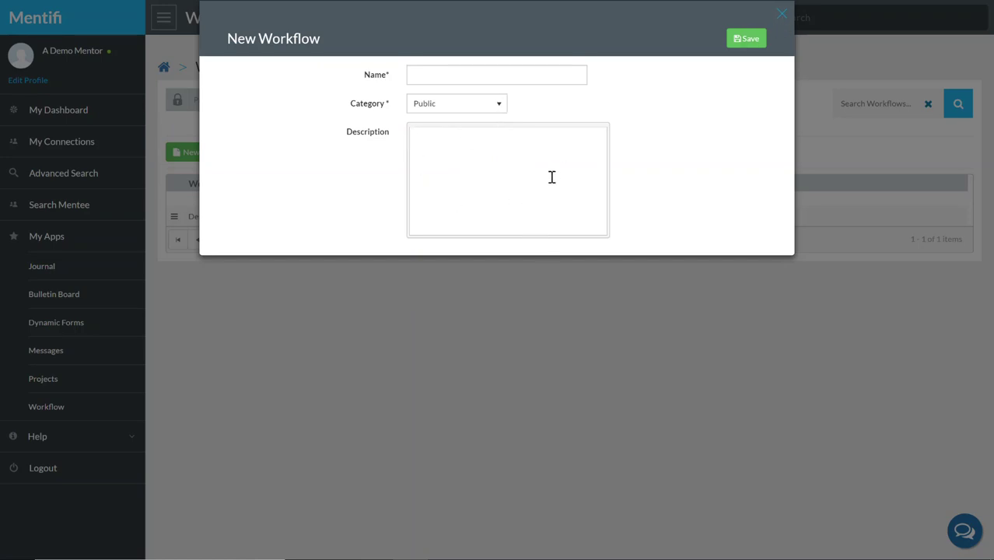
{"action": "left_click", "coordinate": [781, 16]}
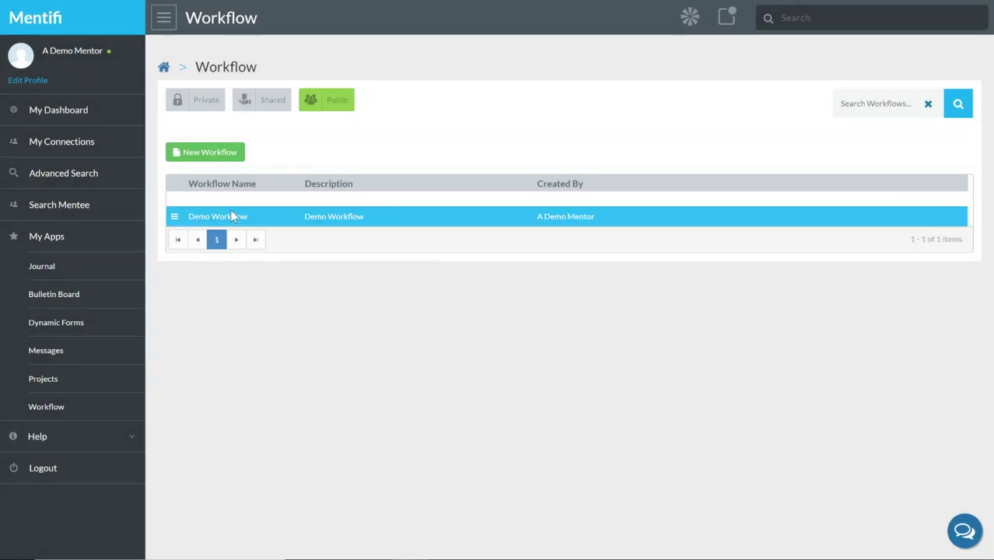
Step: Open Demo Workflow and start a new workflow item with the subject "WF 2" and the description "Blah"
{"action": "left_click", "coordinate": [175, 216]}
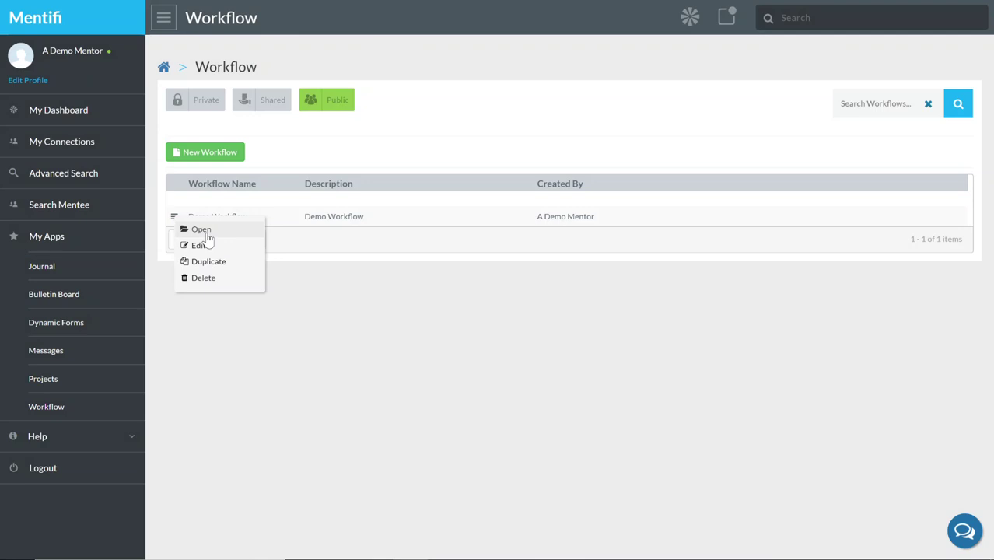
{"action": "left_click", "coordinate": [205, 232]}
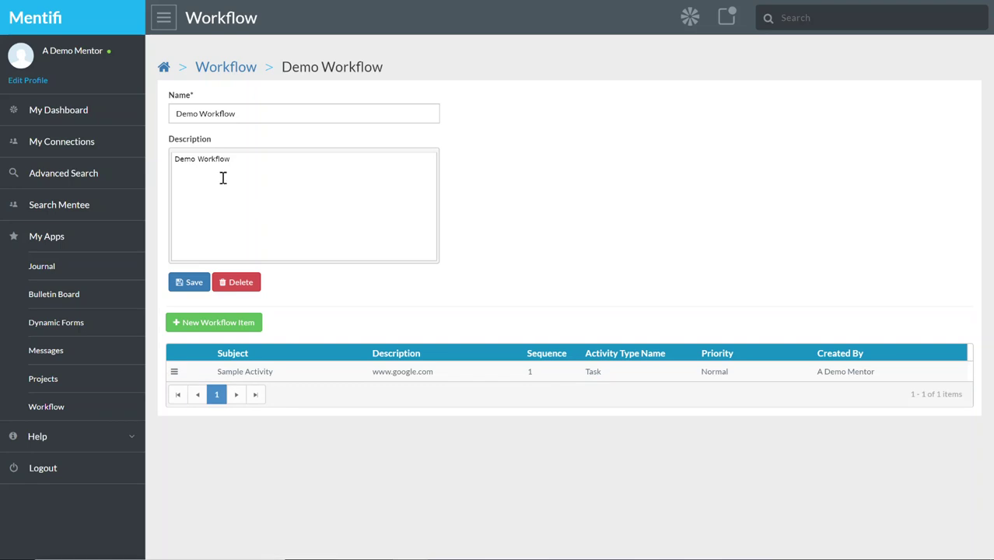
{"action": "left_click", "coordinate": [200, 323]}
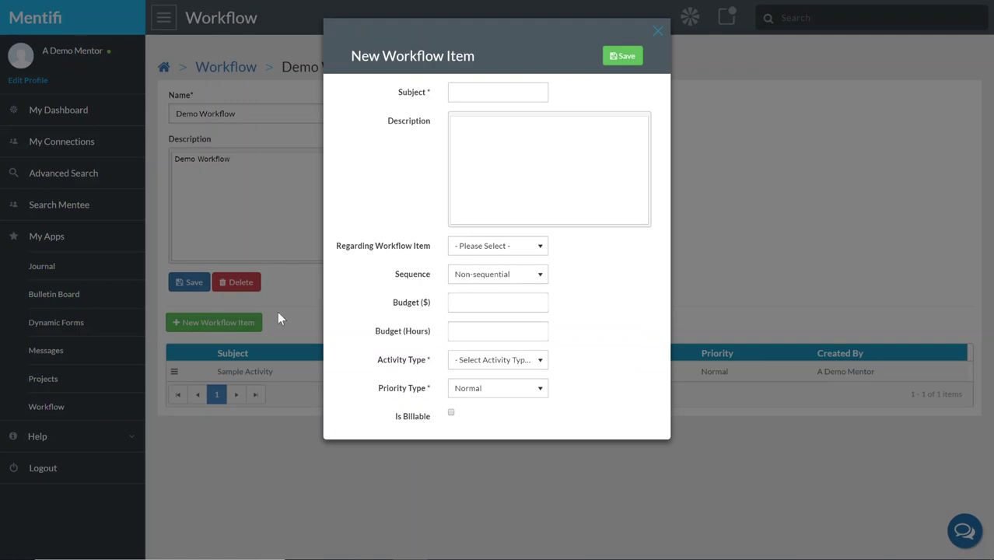
{"action": "left_click", "coordinate": [476, 98]}
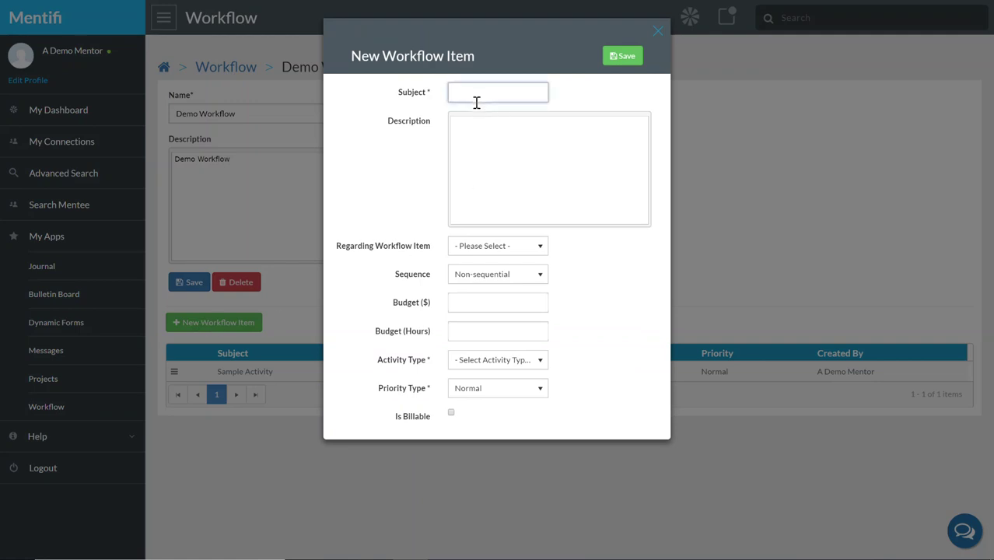
{"action": "type", "text": "WF @"}
{"action": "left_click", "coordinate": [491, 147]}
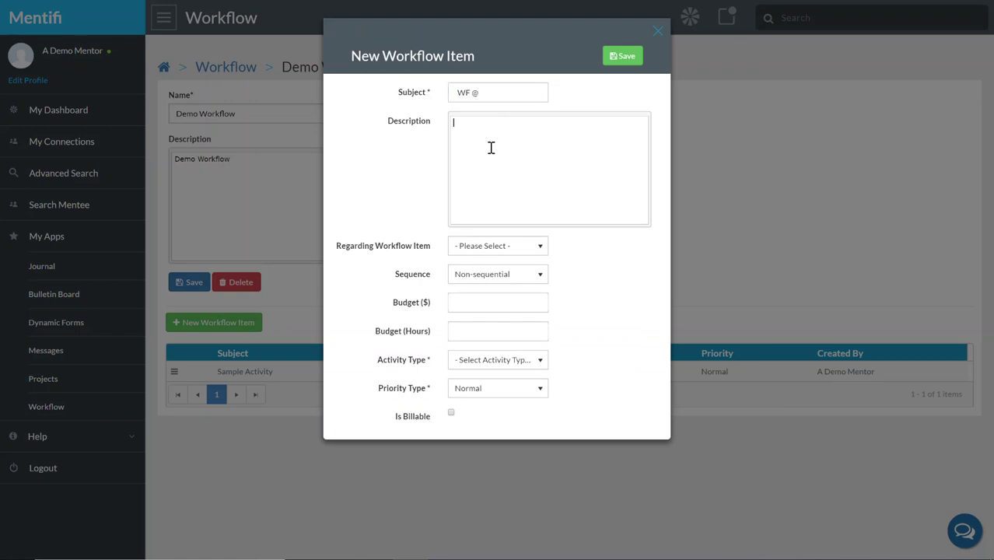
{"action": "left_click", "coordinate": [483, 92]}
{"action": "key", "text": "BackSpace"}
{"action": "type", "text": "2"}
{"action": "left_click", "coordinate": [504, 164]}
{"action": "type", "text": "Blah"}
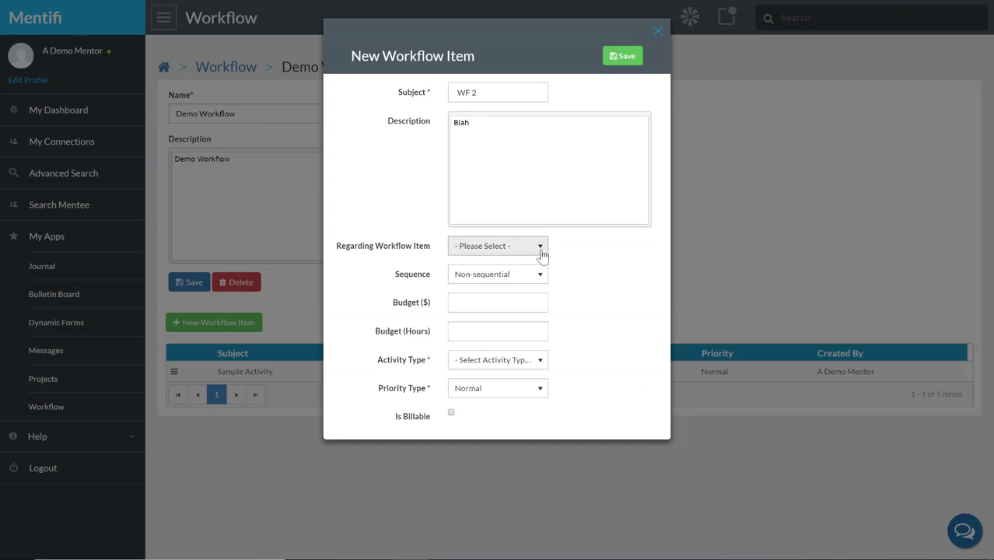
Step: Relate the new workflow item to Sample Activity and set its sequence to 2
{"action": "left_click", "coordinate": [542, 253]}
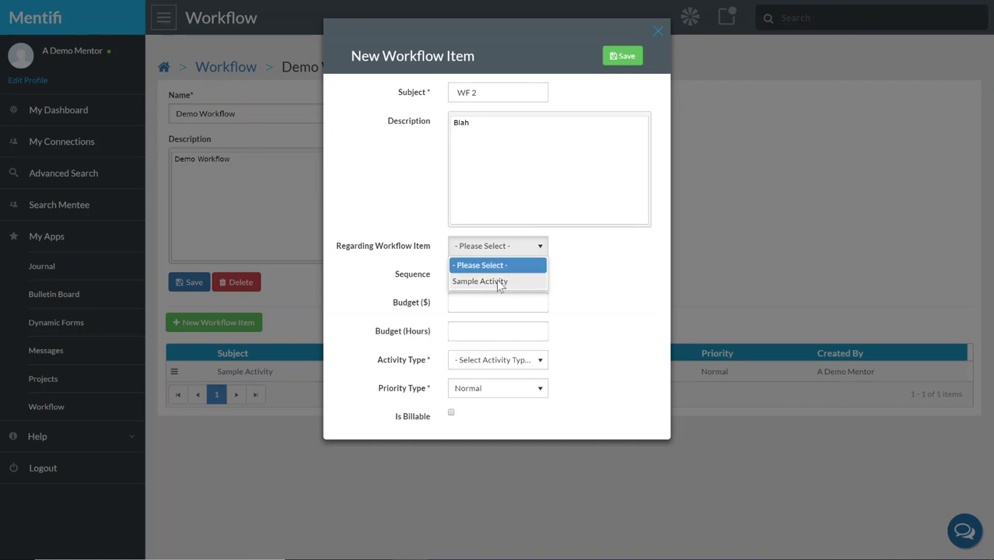
{"action": "left_click", "coordinate": [499, 284]}
{"action": "left_click", "coordinate": [544, 278]}
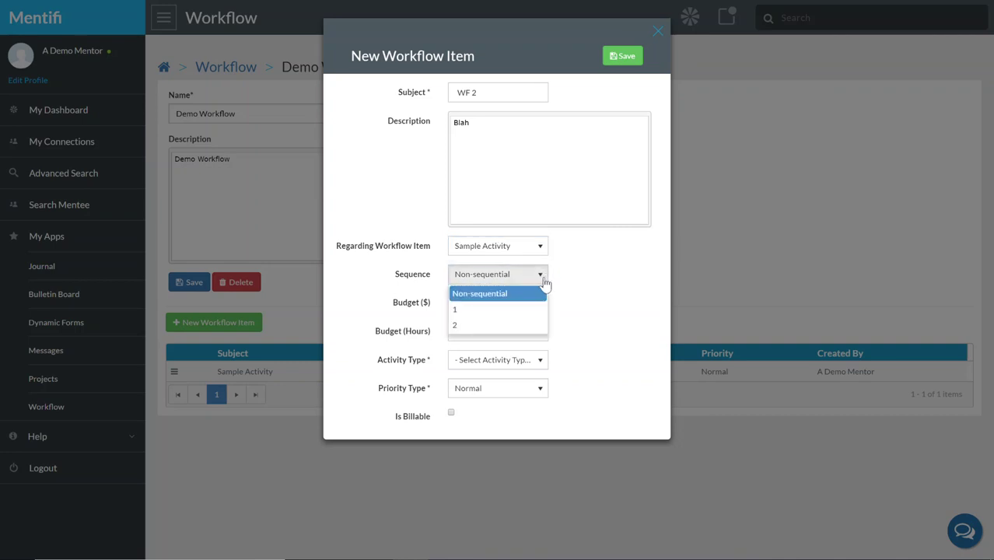
{"action": "left_click", "coordinate": [458, 325]}
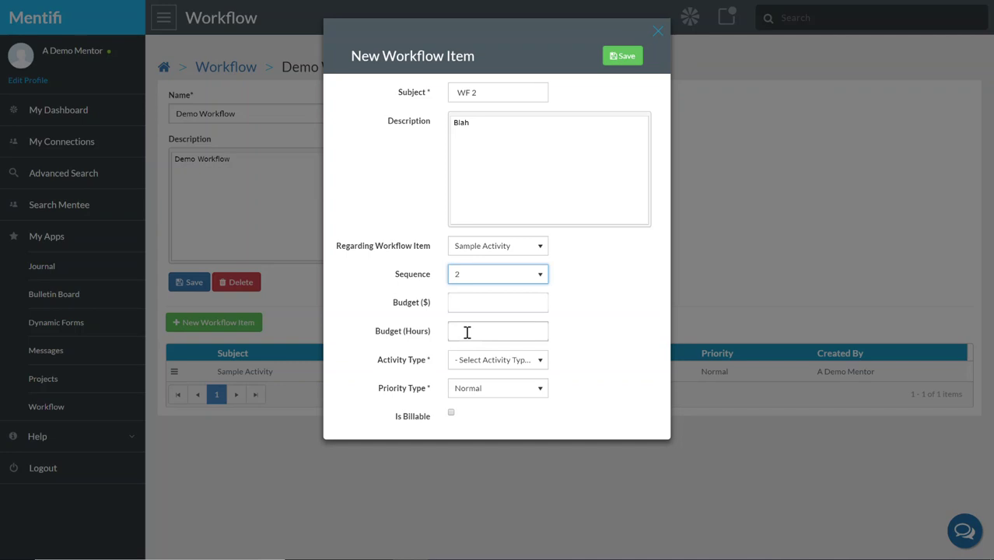
Step: Look through the activity types and budget fields, and try to save the item without an activity type
{"action": "left_click", "coordinate": [540, 360]}
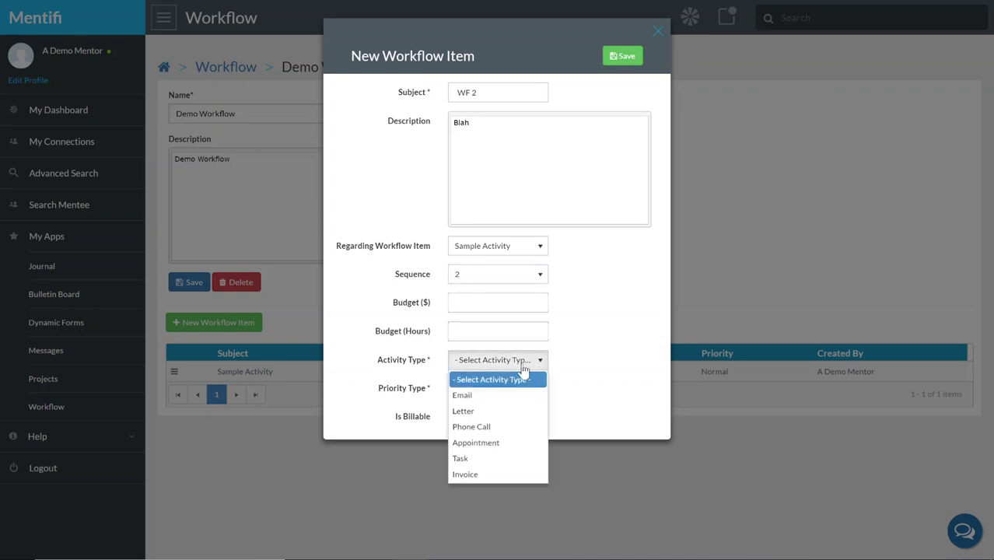
{"action": "left_click", "coordinate": [630, 348]}
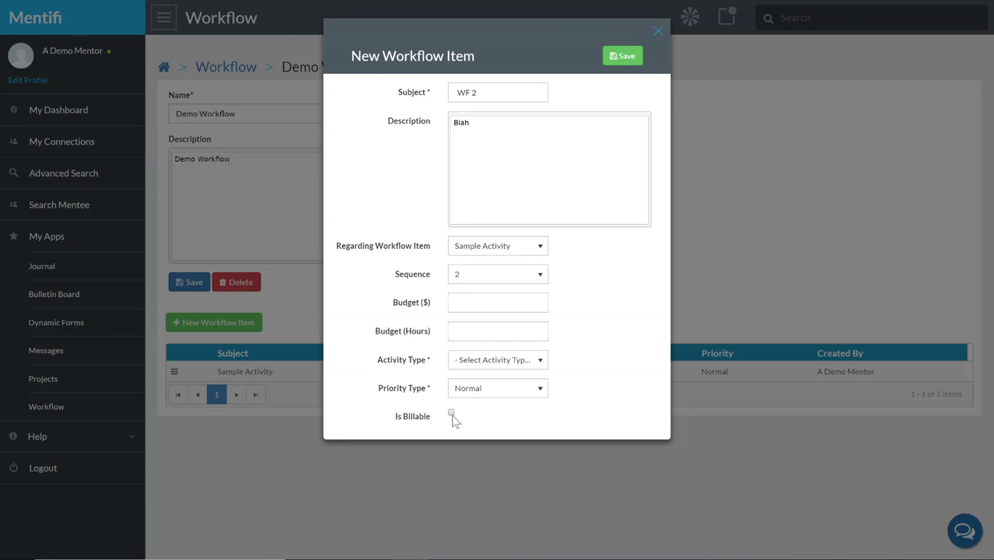
{"action": "left_click", "coordinate": [456, 304]}
{"action": "left_click", "coordinate": [464, 331]}
{"action": "left_click", "coordinate": [623, 59]}
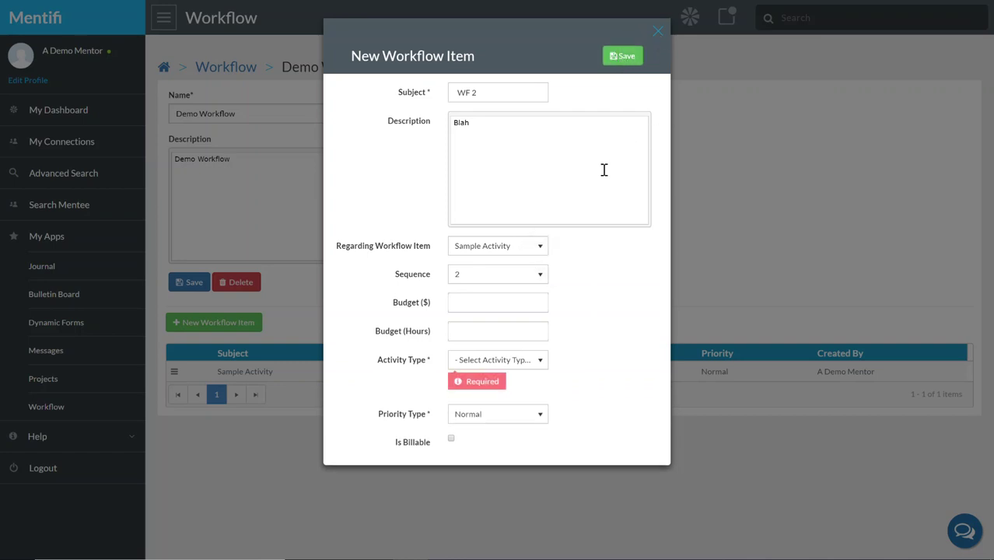
Step: Set the new item's activity type to Task and save the workflow item
{"action": "left_click", "coordinate": [543, 361]}
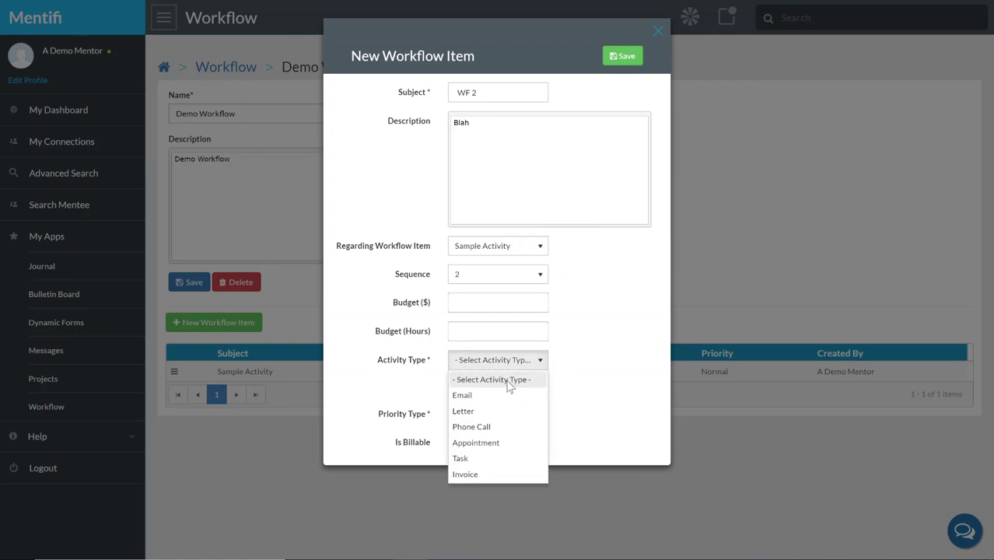
{"action": "left_click", "coordinate": [461, 459]}
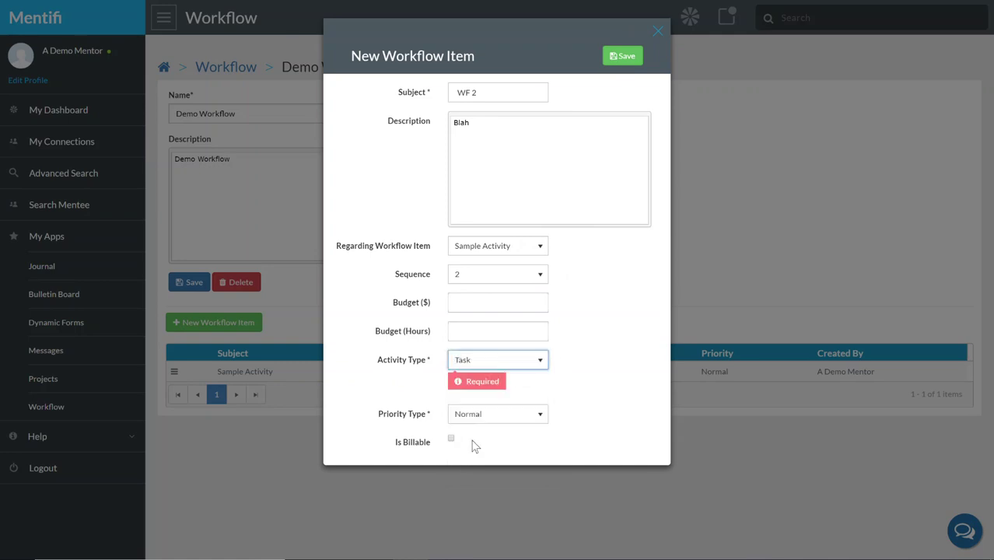
{"action": "left_click", "coordinate": [628, 58]}
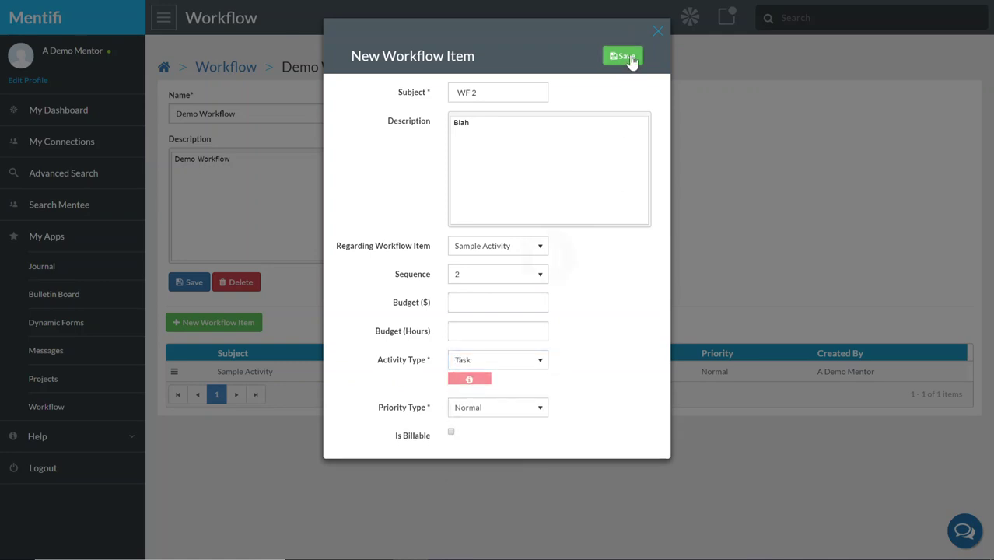
{"action": "left_click", "coordinate": [472, 349]}
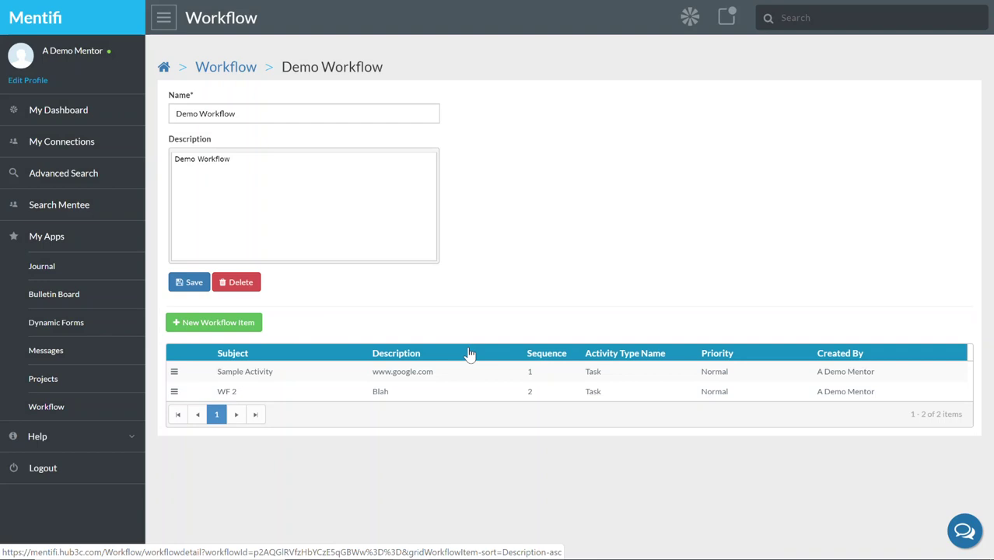
Step: View the attachment upload options for the Sample Activity item and close them without adding a file
{"action": "left_click", "coordinate": [363, 370]}
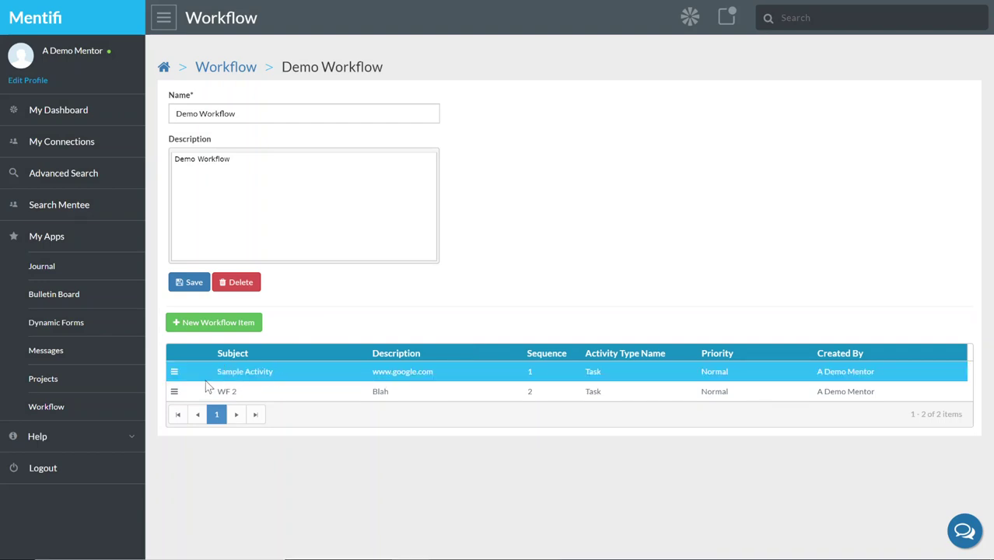
{"action": "left_click", "coordinate": [175, 373]}
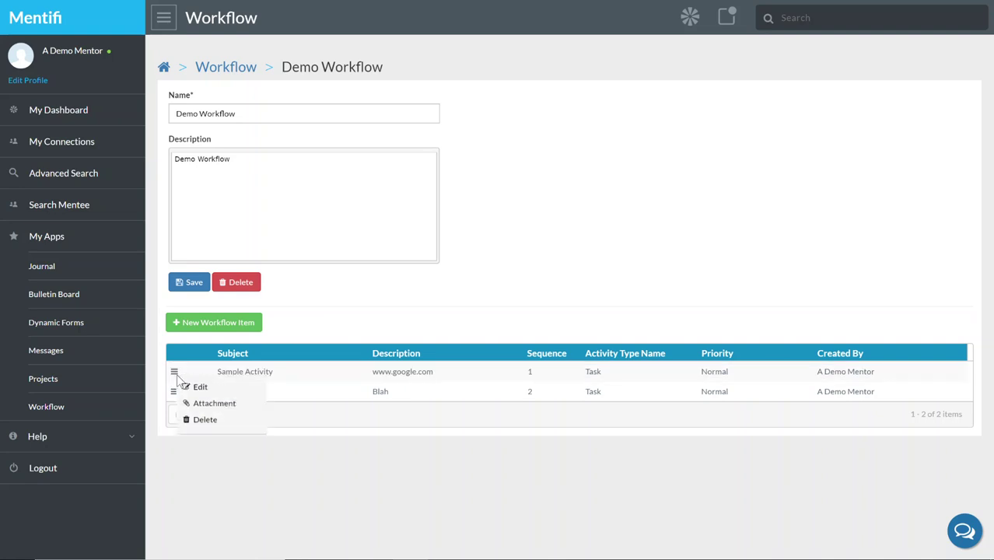
{"action": "left_click", "coordinate": [217, 409]}
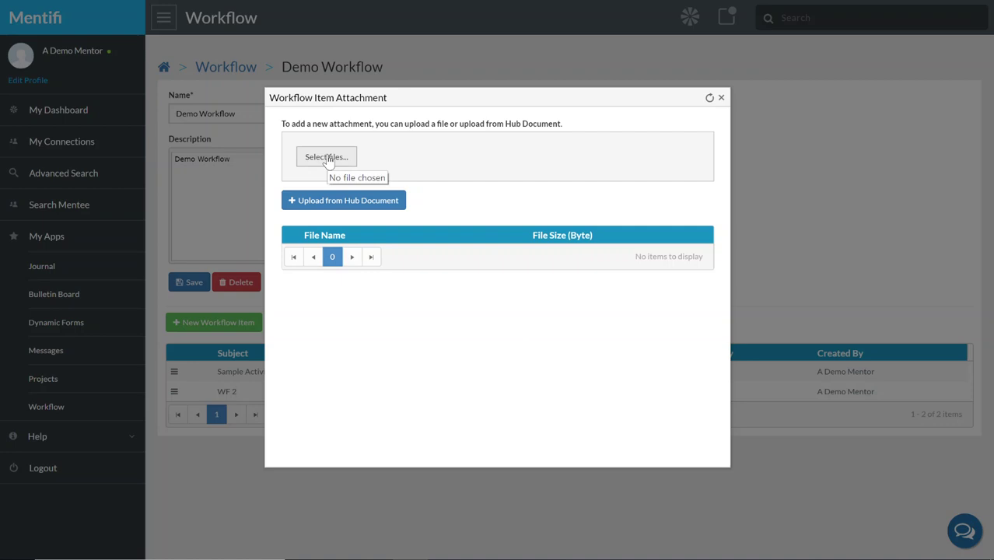
{"action": "left_click", "coordinate": [721, 99]}
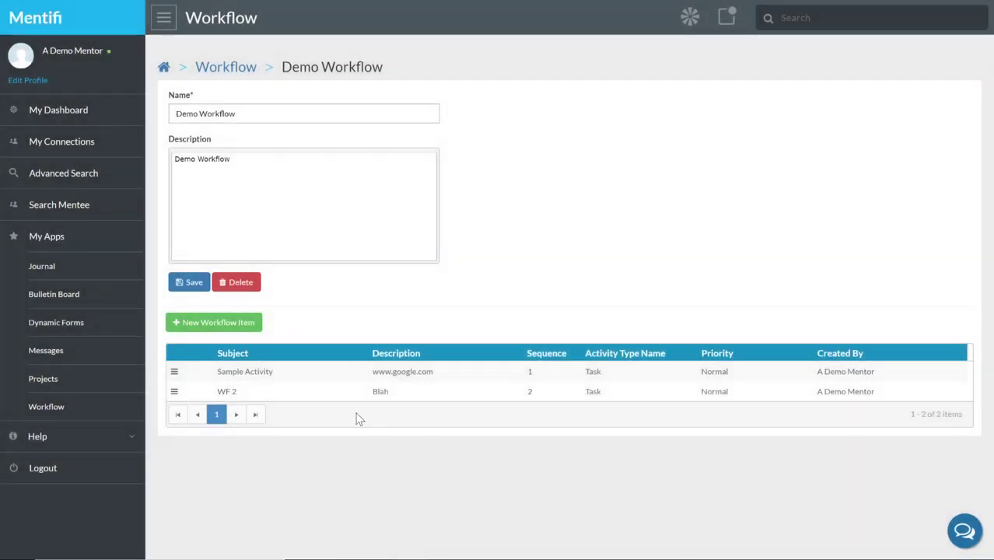
Step: Review the Sample Activity item's details in its edit form and close it without changes
{"action": "left_click", "coordinate": [177, 374]}
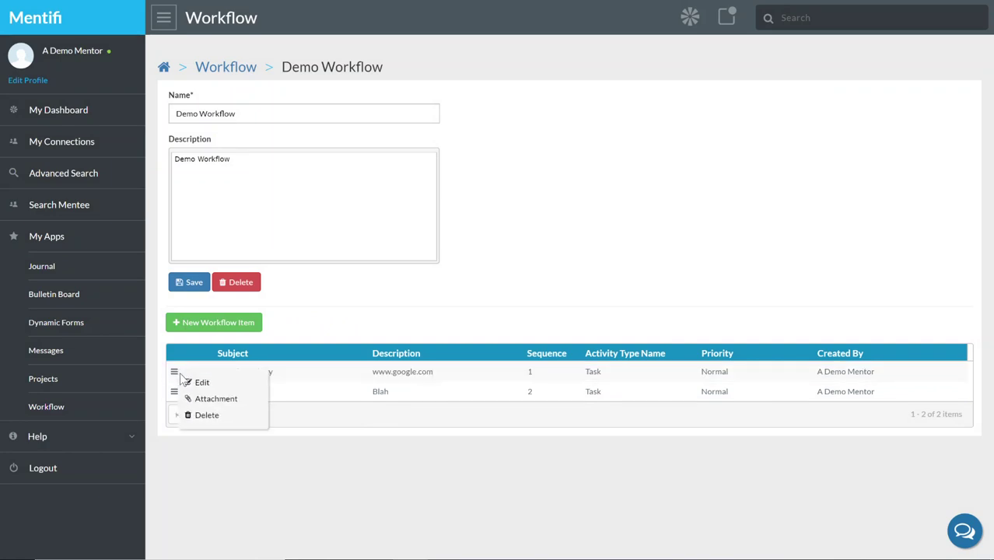
{"action": "left_click", "coordinate": [208, 379]}
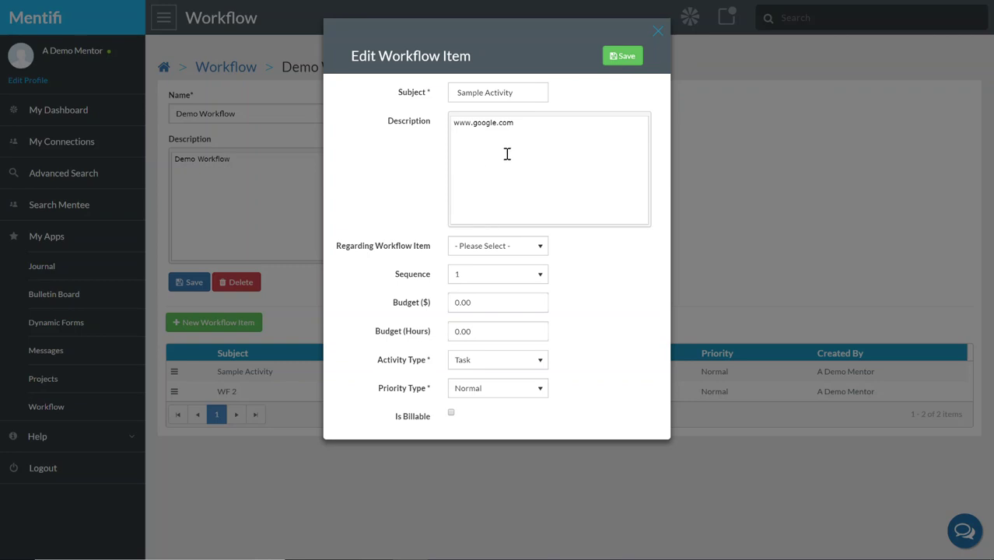
{"action": "left_click", "coordinate": [657, 31]}
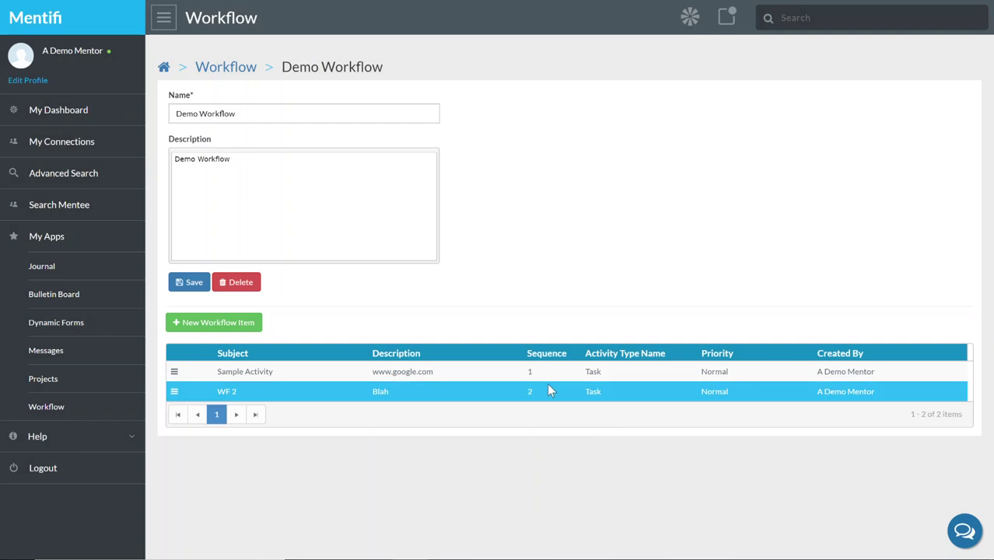
{"action": "left_click", "coordinate": [281, 365]}
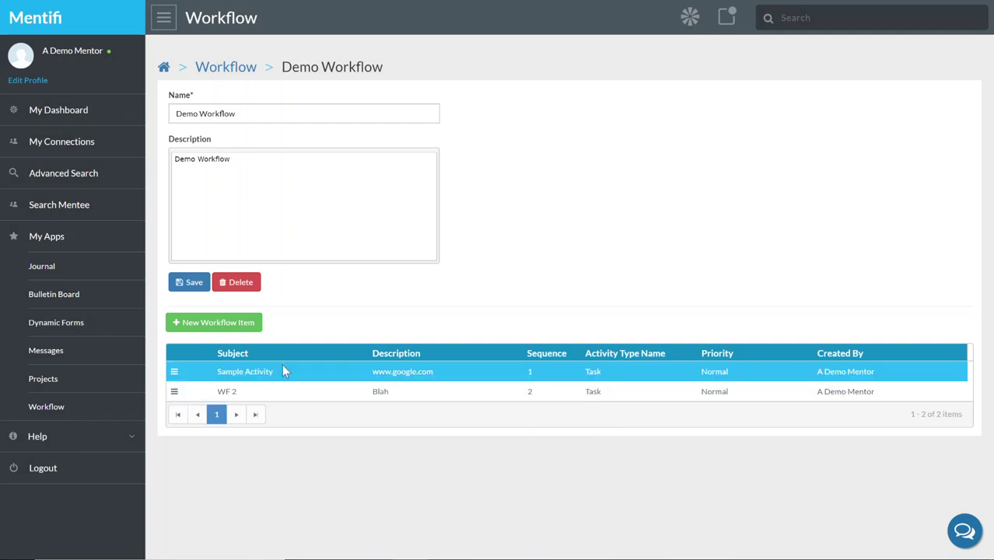
{"action": "left_click", "coordinate": [449, 389]}
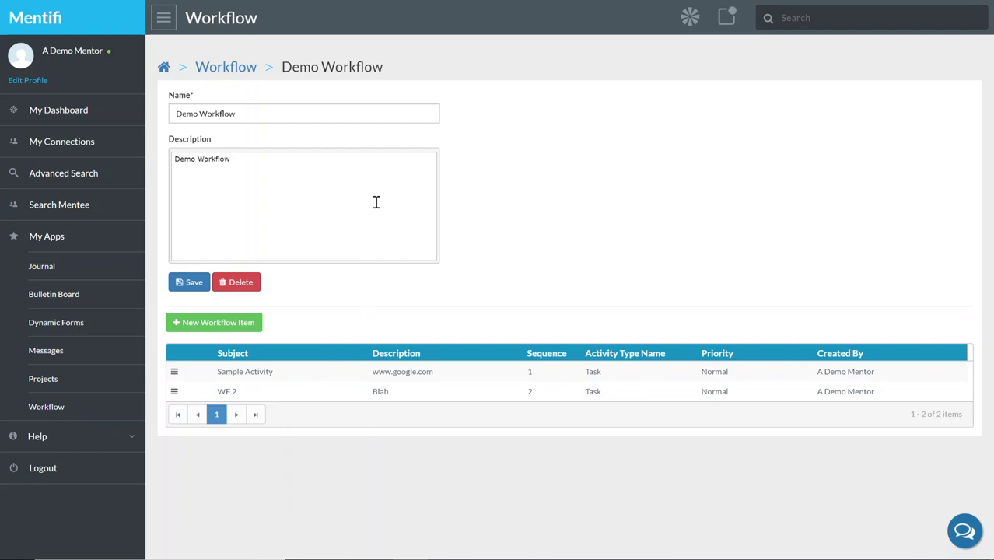
{"action": "left_click", "coordinate": [432, 395]}
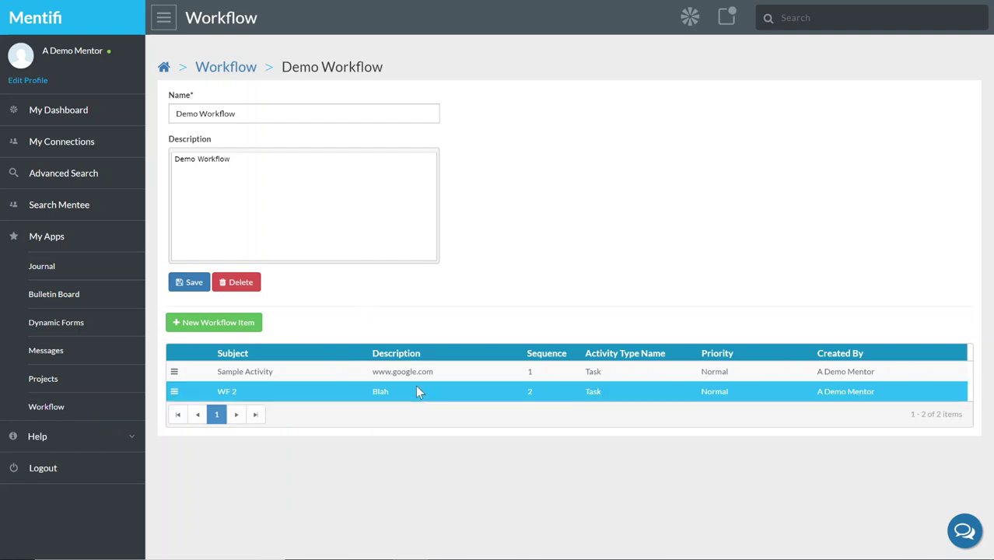